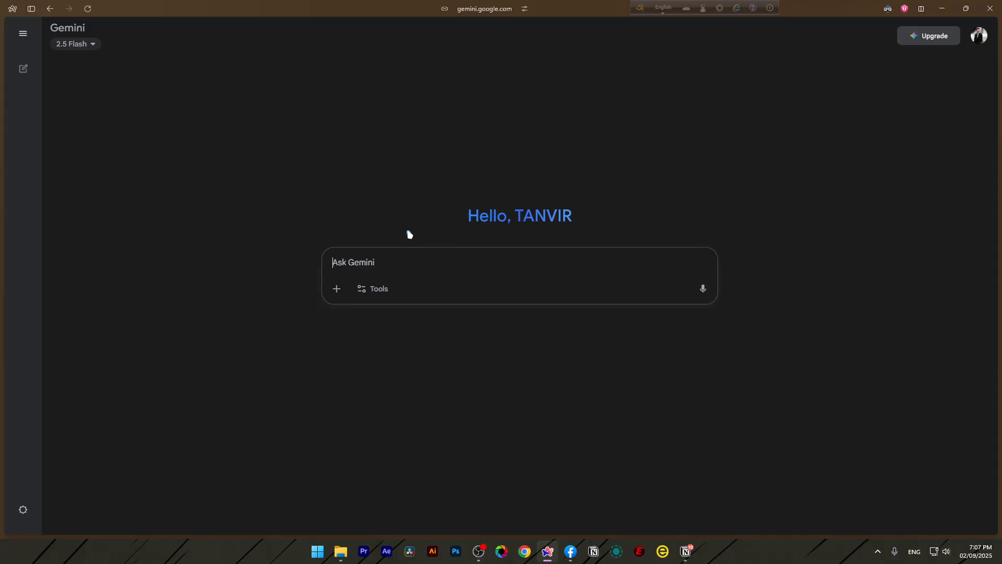
View the Gmail inbox and return to the Gemini chat.
{"action": "mouse_move", "coordinate": [52, 49]}
{"action": "left_click", "coordinate": [76, 32]}
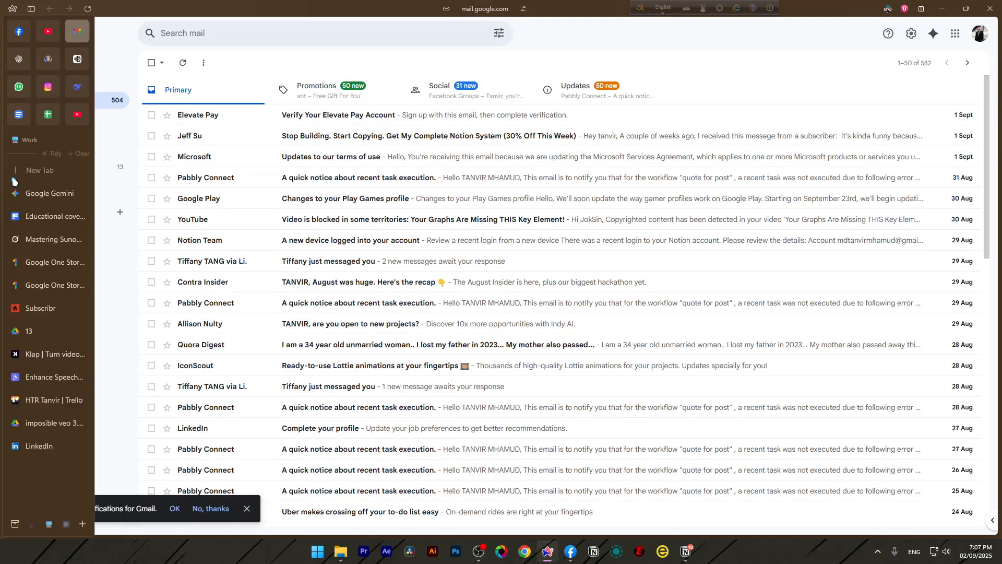
{"action": "left_click", "coordinate": [32, 204]}
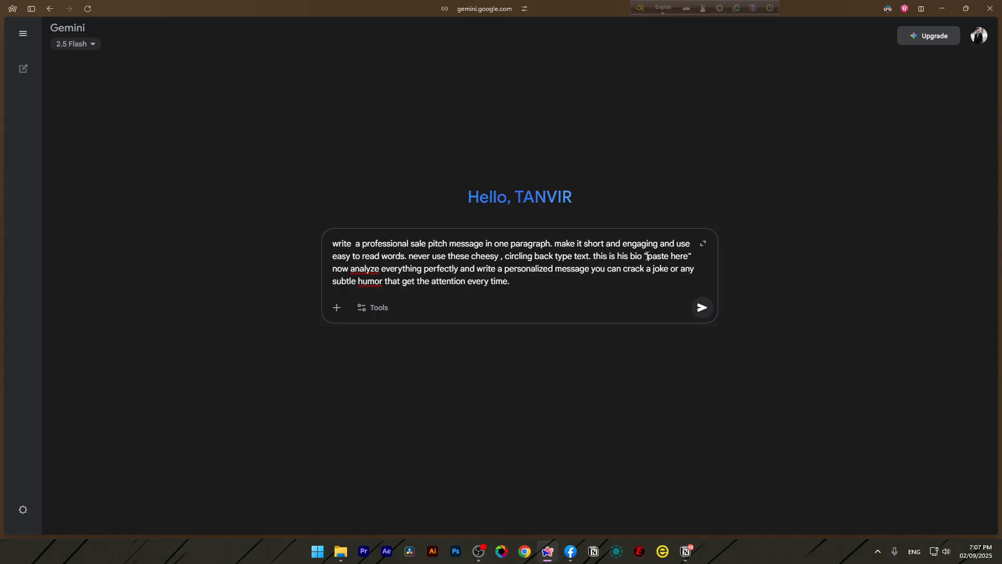
Select the "paste here" placeholder in the sales pitch prompt and close the Klap browser page.
{"action": "left_click_drag", "start_coordinate": [647, 256], "coordinate": [687, 254]}
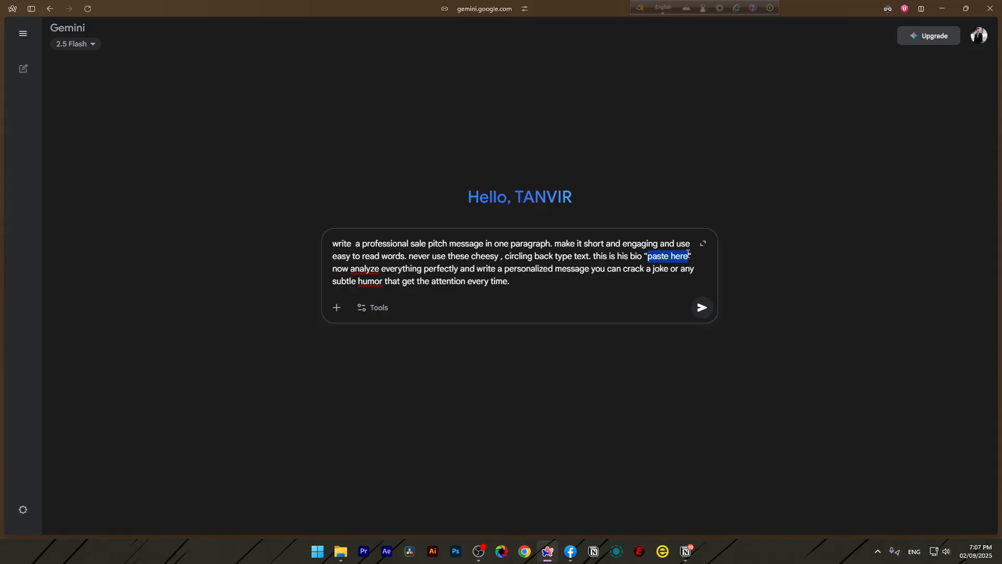
{"action": "mouse_move", "coordinate": [22, 267]}
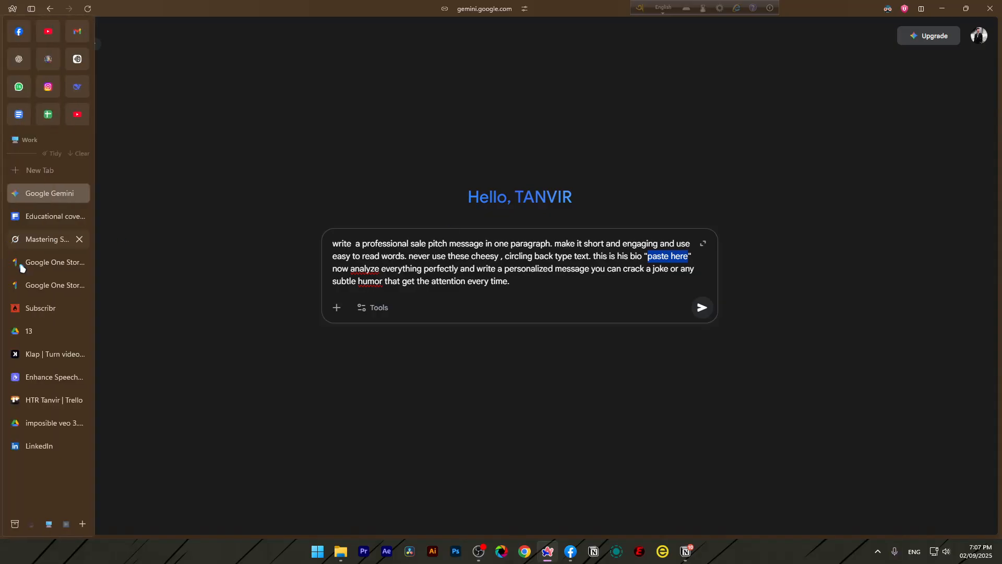
{"action": "left_click", "coordinate": [25, 352]}
{"action": "left_click", "coordinate": [79, 354]}
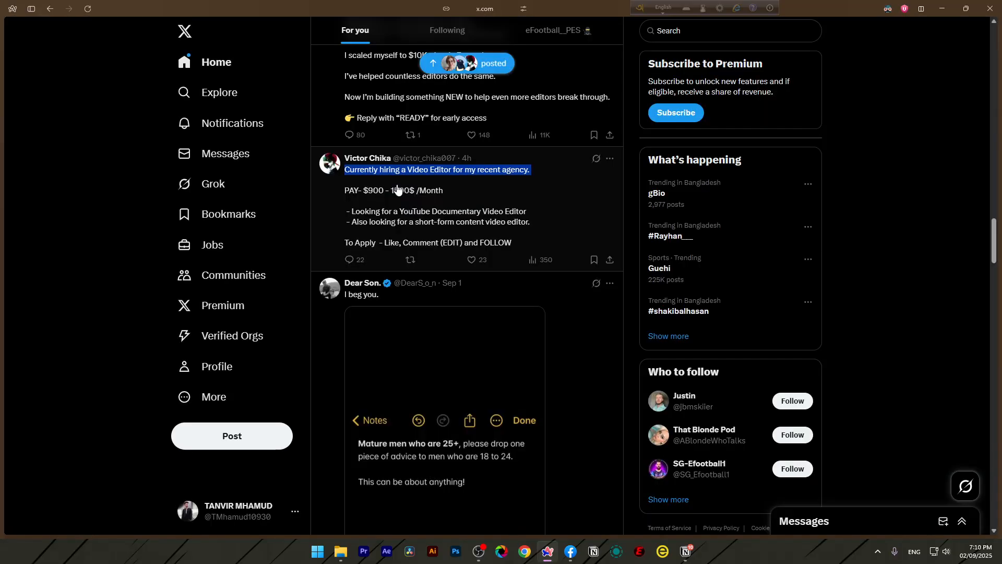
Capture a screenshot of the X post hiring a video editor, including its pay and application instructions.
{"action": "left_click", "coordinate": [398, 191]}
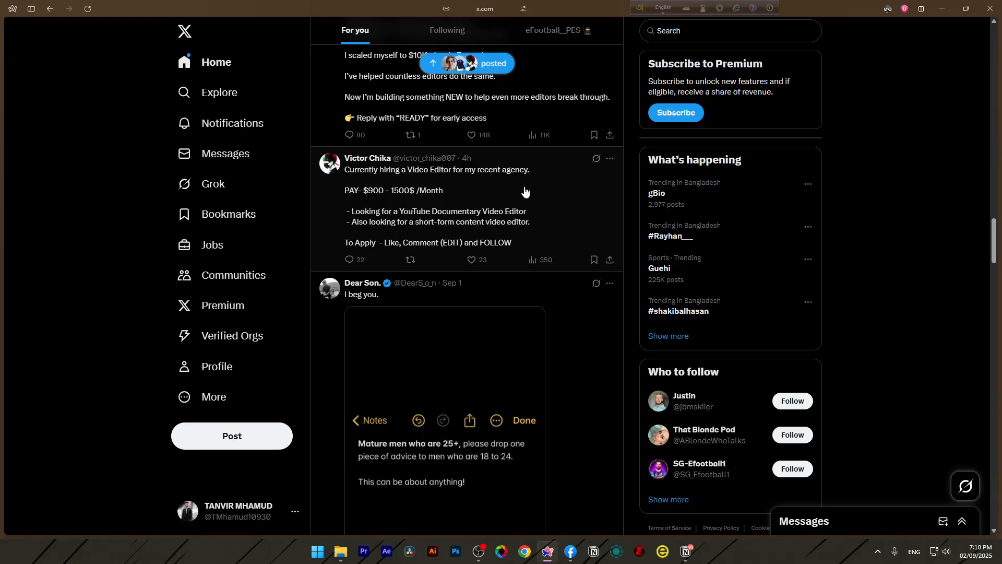
{"action": "key", "text": "super+shift+s"}
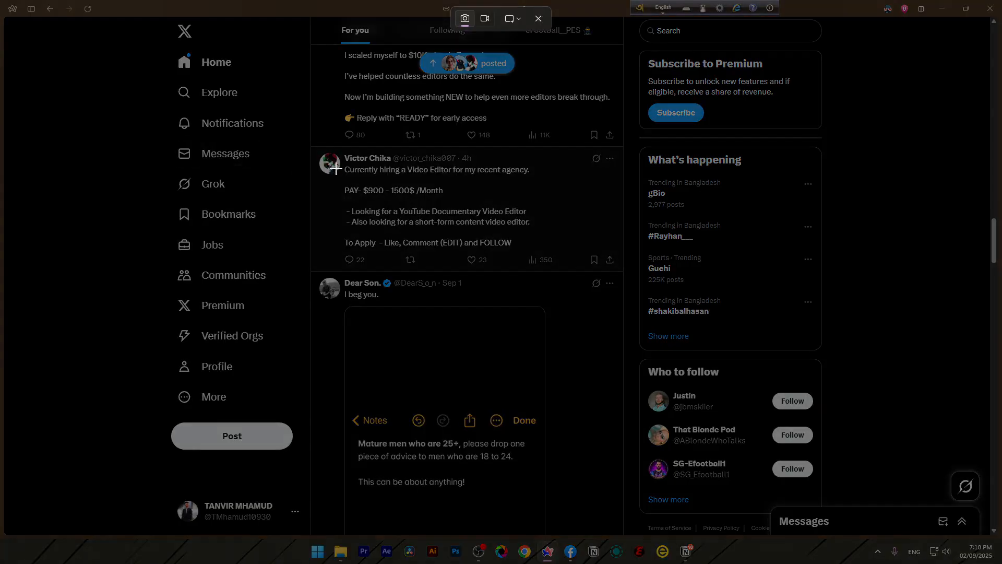
{"action": "left_click_drag", "start_coordinate": [302, 143], "coordinate": [639, 278]}
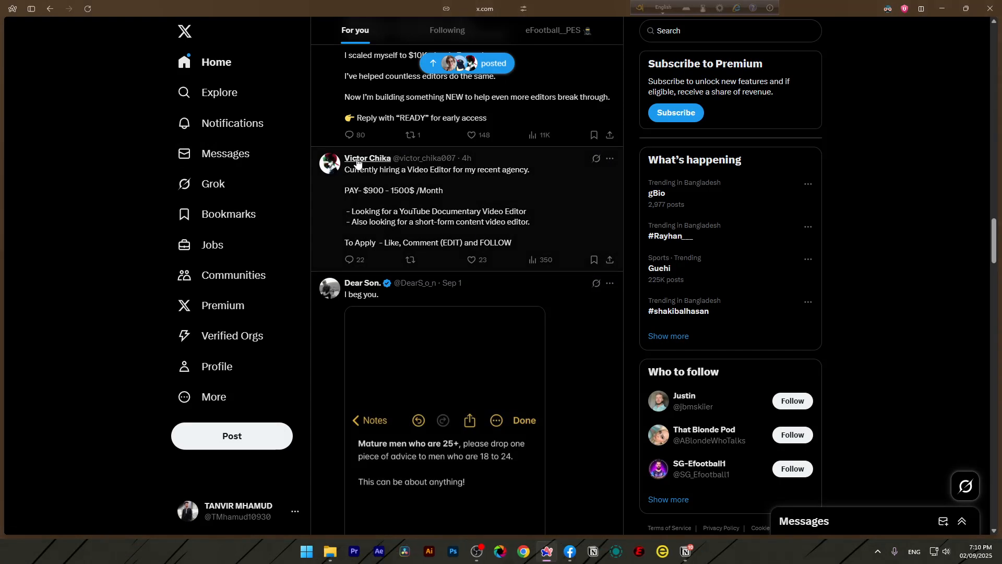
Open the hiring post author's profile and copy the bio text.
{"action": "left_click", "coordinate": [357, 164]}
{"action": "left_click_drag", "start_coordinate": [319, 228], "coordinate": [365, 242]}
{"action": "key", "text": "super+c"}
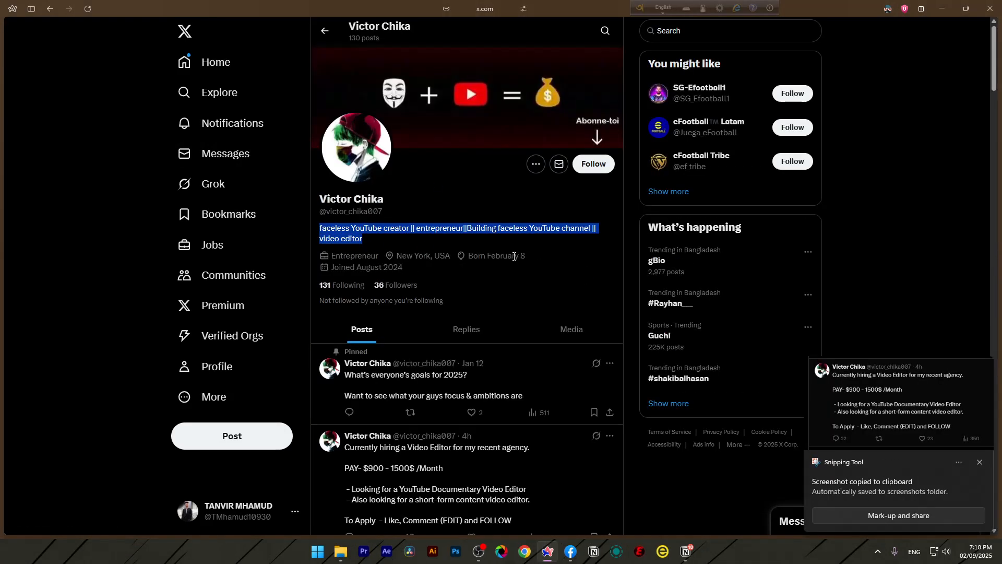
Switch to Gemini and replace the "paste here" placeholder in the prompt with the copied bio.
{"action": "mouse_move", "coordinate": [6, 215]}
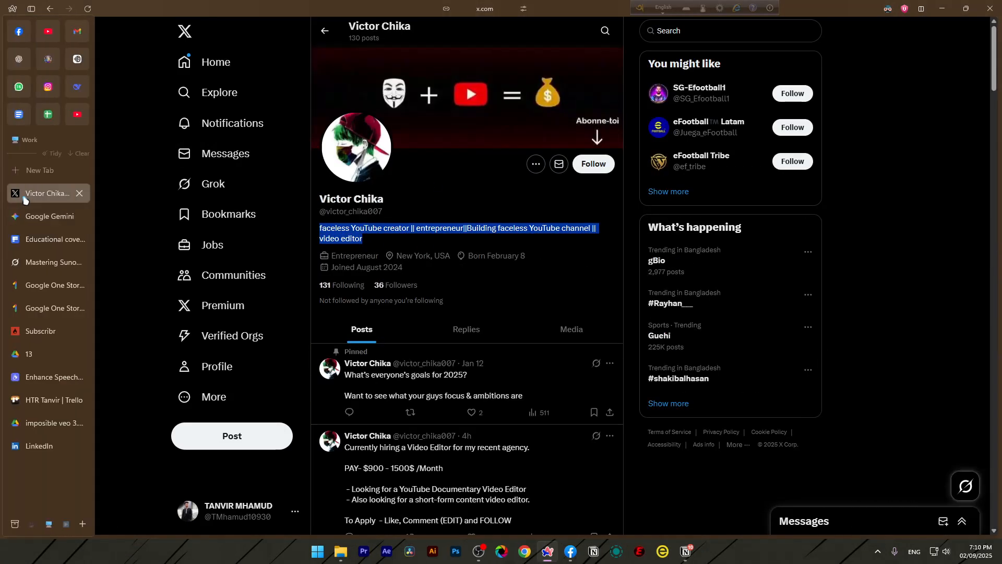
{"action": "left_click", "coordinate": [40, 215]}
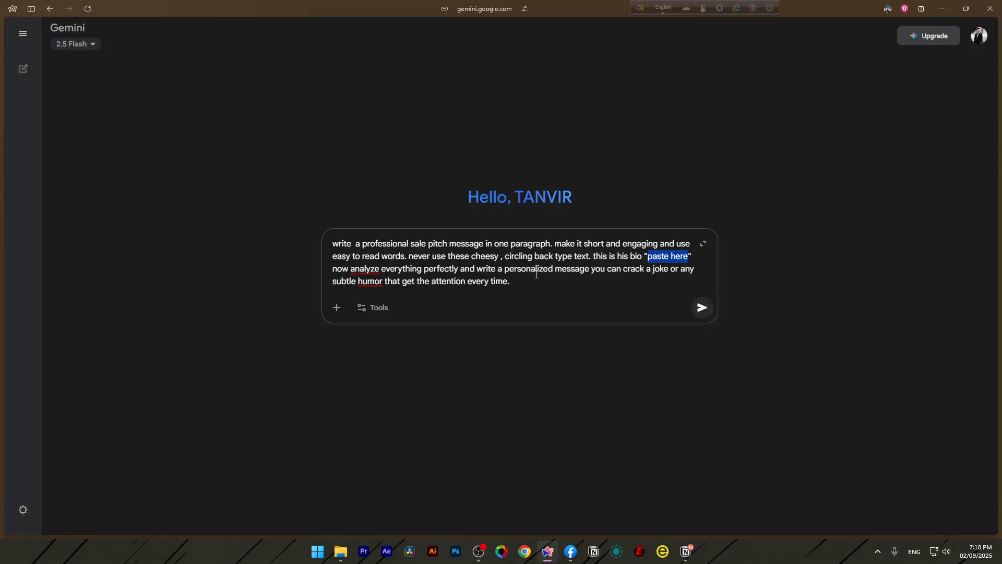
{"action": "key", "text": "super+v"}
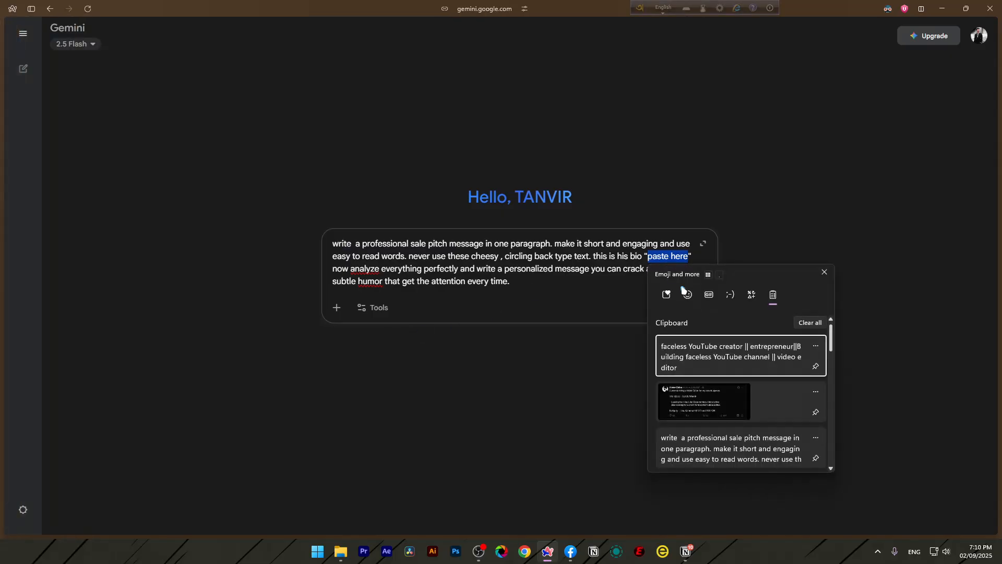
{"action": "left_click", "coordinate": [678, 349]}
Attach the hiring post screenshot to the sales pitch prompt and send it.
{"action": "left_click", "coordinate": [476, 293]}
{"action": "key", "text": "super+v"}
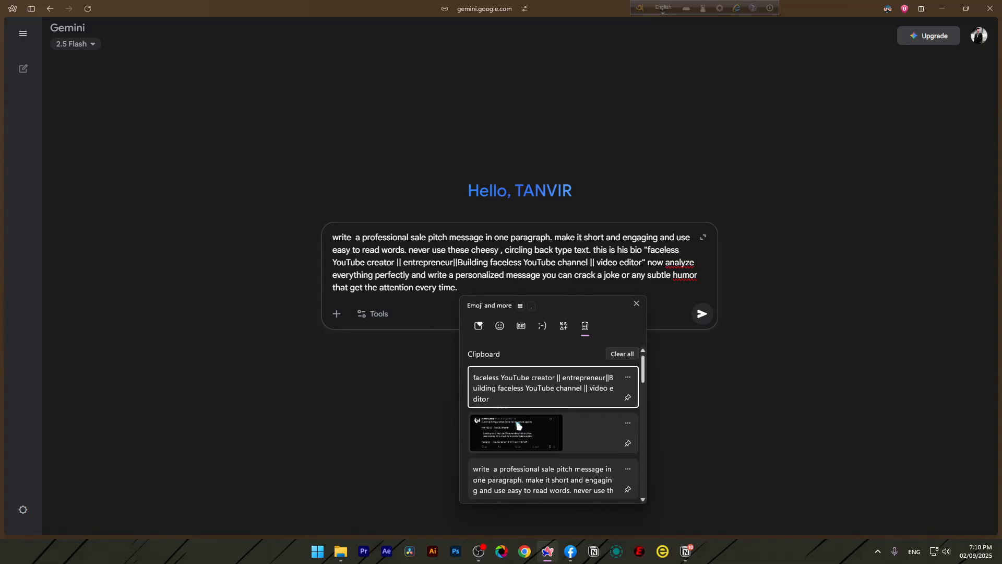
{"action": "left_click", "coordinate": [517, 423]}
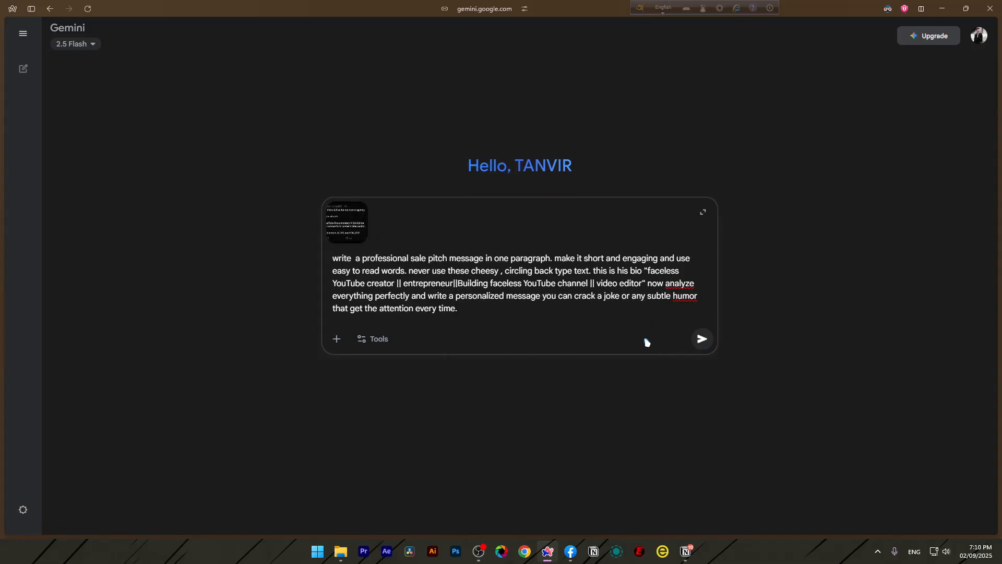
{"action": "left_click", "coordinate": [698, 339]}
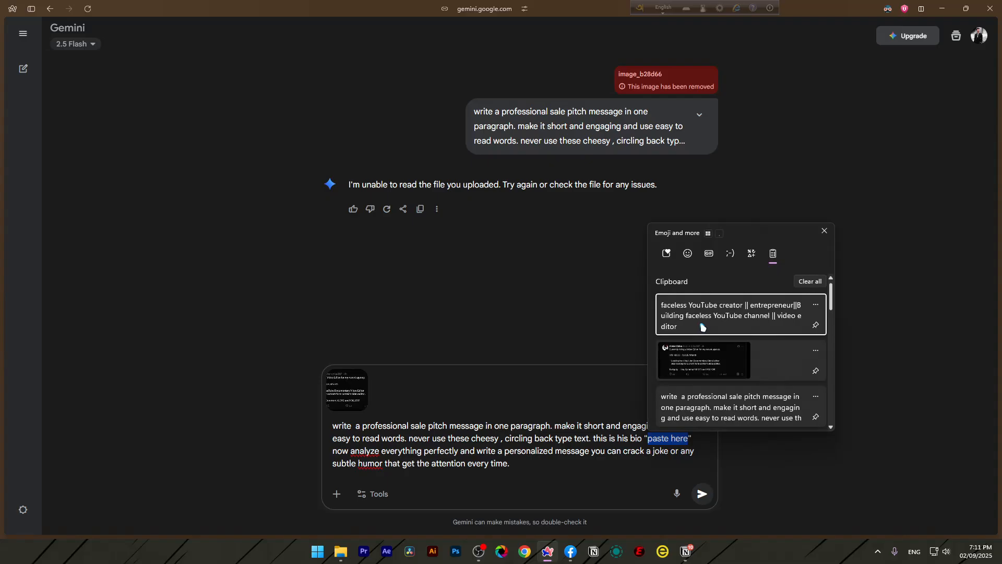
Replace the "paste here" placeholder in the new prompt with the copied bio and send it with the attached screenshot.
{"action": "left_click", "coordinate": [703, 327]}
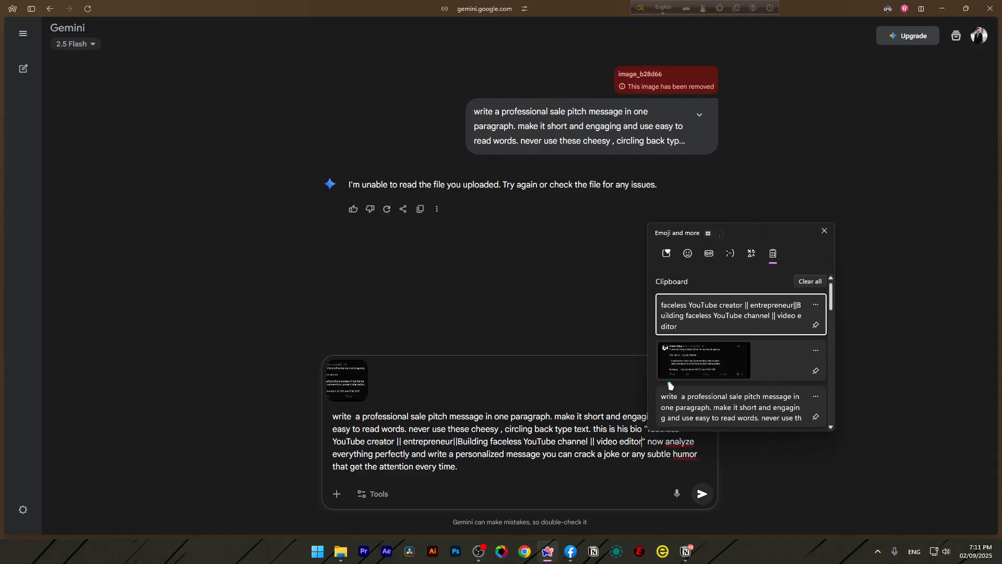
{"action": "left_click", "coordinate": [488, 452]}
{"action": "left_click", "coordinate": [702, 494]}
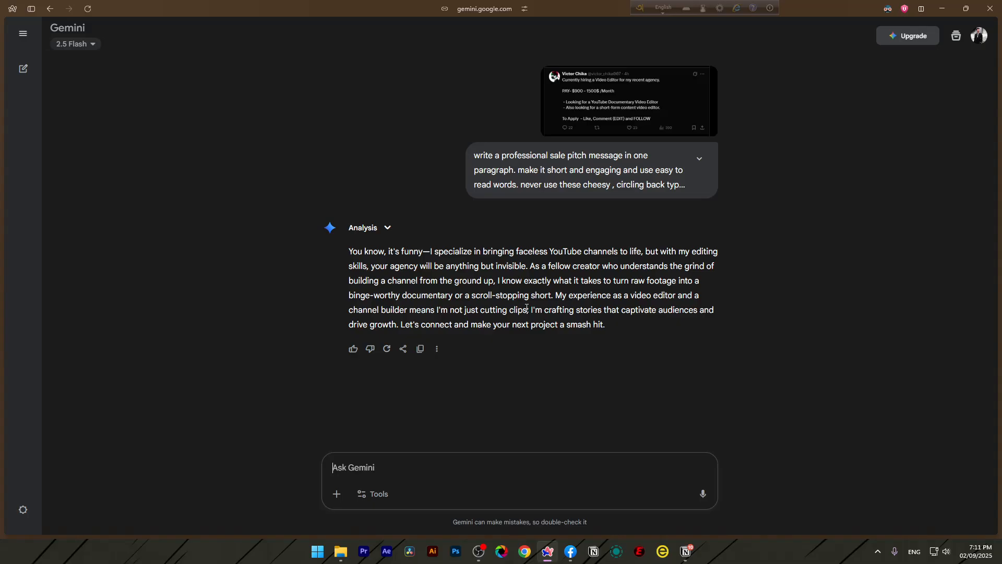
Ask Gemini to improve the pitch with the follow-up "make it better".
{"action": "type", "text": "make it better"}
{"action": "key", "text": "Return"}
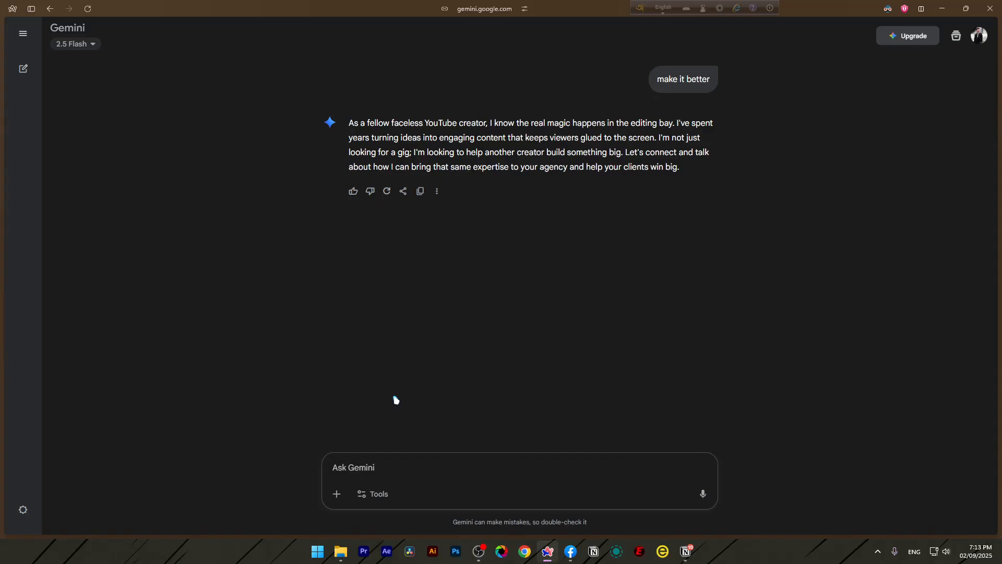
Write "how to make 10k as a video editor," as the next prompt's opening, followed by blank lines.
{"action": "left_click", "coordinate": [366, 469]}
{"action": "type", "text": "how to make 10k as a video edtior"}
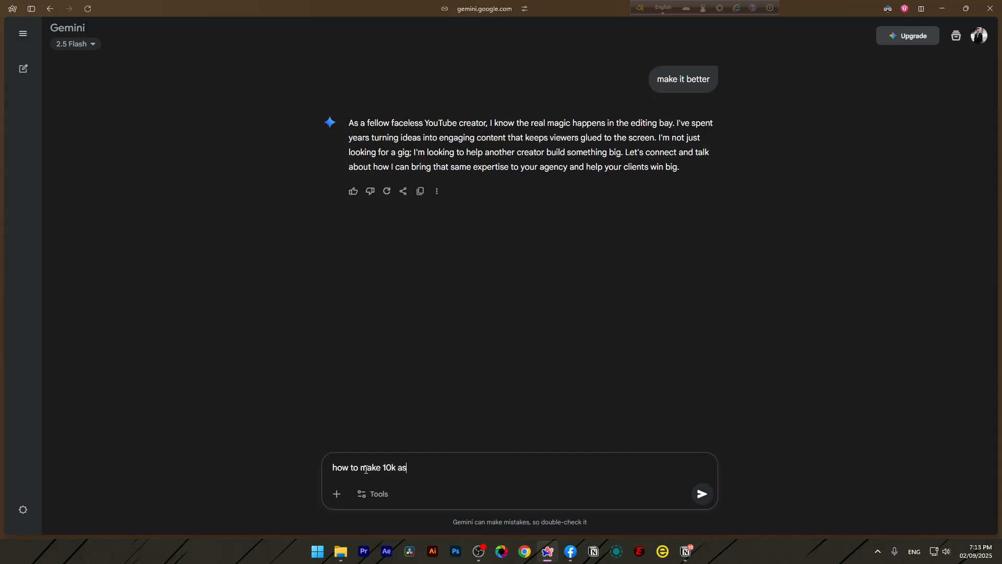
{"action": "key", "text": "BackSpace"}
{"action": "key", "text": "BackSpace"}
{"action": "key", "text": "BackSpace"}
{"action": "key", "text": "BackSpace"}
{"action": "type", "text": "itor,"}
{"action": "key", "text": "shift+Return"}
{"action": "key", "text": "shift+Return"}
{"action": "key", "text": "shift+Return"}
{"action": "key", "text": "shift+Return"}
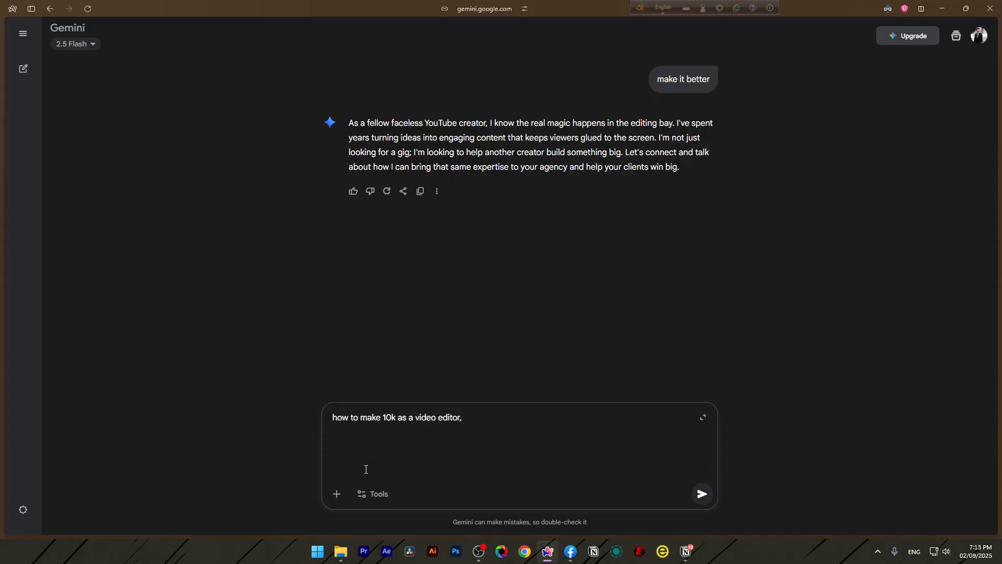
Add "research about this as much as you can, then write the top best 5 ways" and send the prompt.
{"action": "type", "text": "tell"}
{"action": "key", "text": "BackSpace"}
{"action": "key", "text": "BackSpace"}
{"action": "key", "text": "BackSpace"}
{"action": "type", "text": "research about this as much as you can, then write the top best 5 ways"}
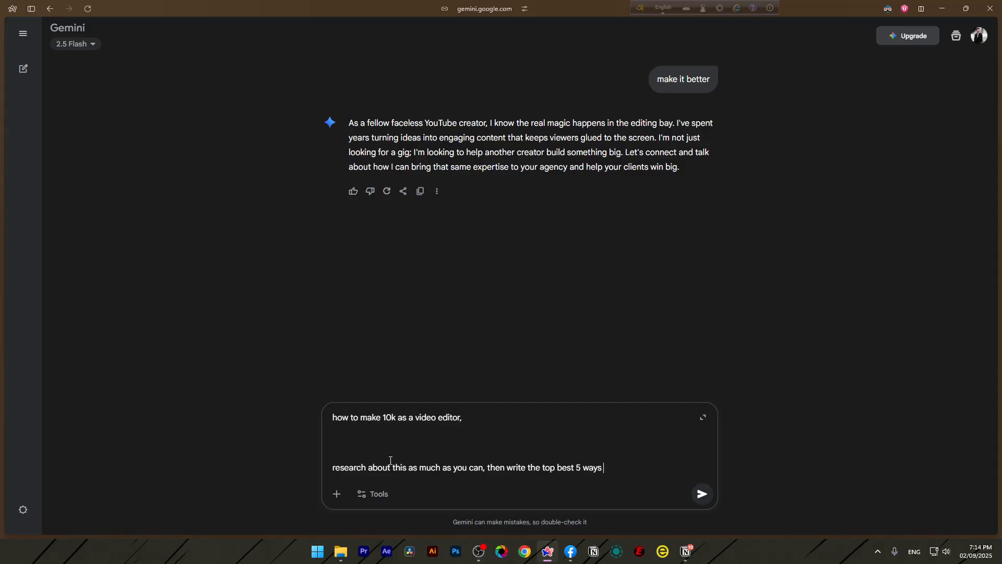
{"action": "key", "text": "Return"}
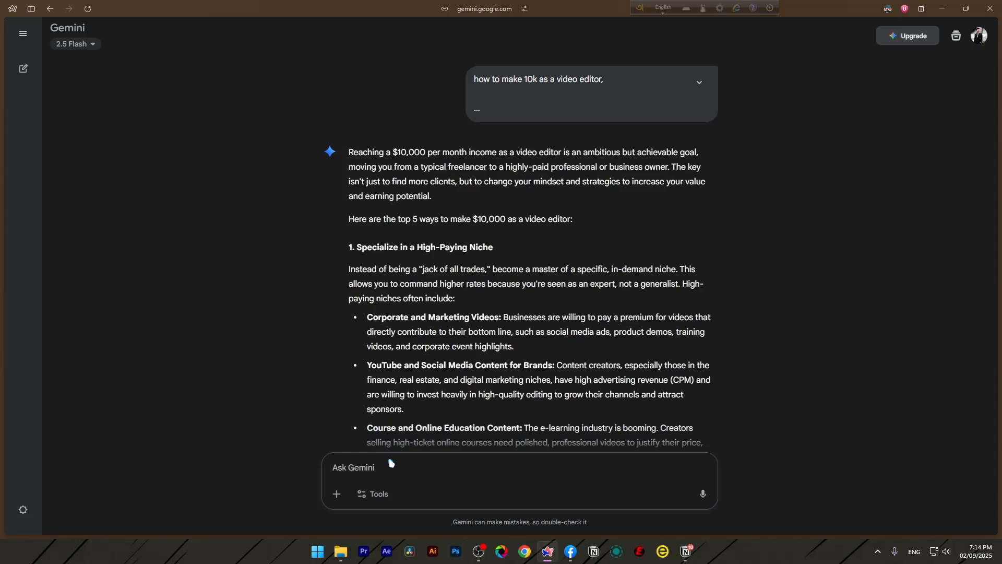
Examine the answer's first way and its suggested high-paying niches for video editors.
{"action": "scroll", "coordinate": [395, 227], "scroll_direction": "down", "scroll_amount": 2}
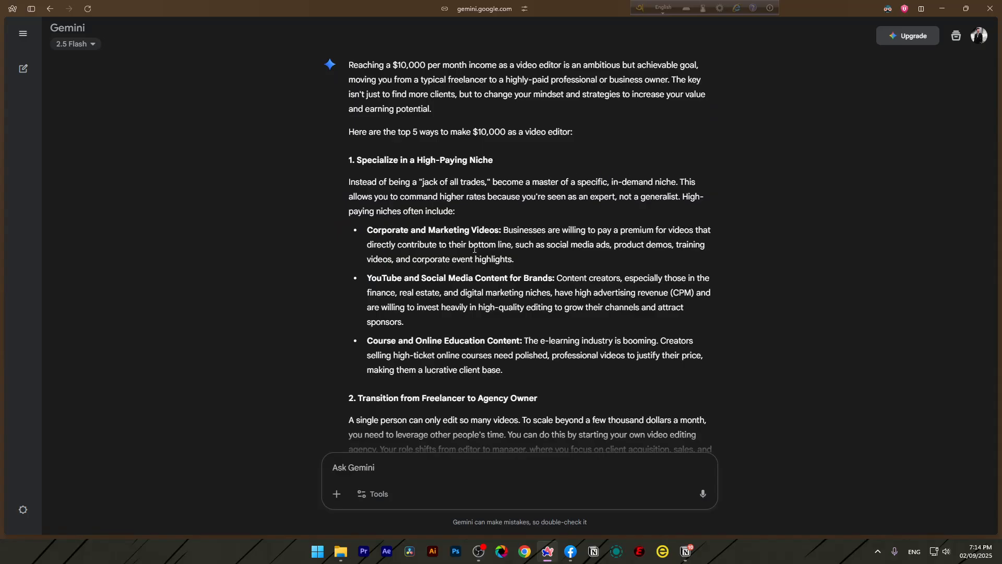
{"action": "left_click_drag", "start_coordinate": [355, 160], "coordinate": [501, 163]}
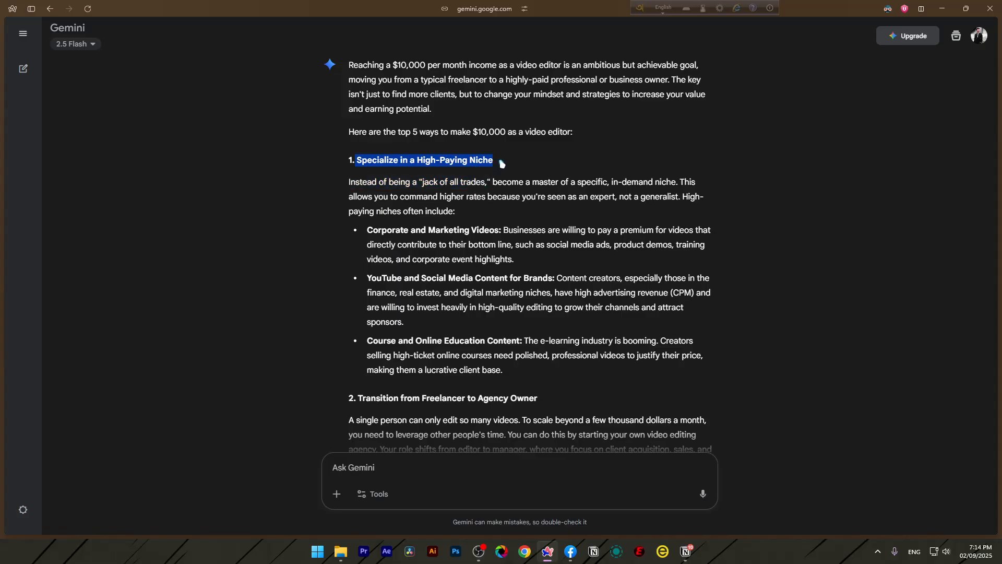
{"action": "left_click", "coordinate": [488, 161]}
{"action": "left_click_drag", "start_coordinate": [371, 230], "coordinate": [503, 230]}
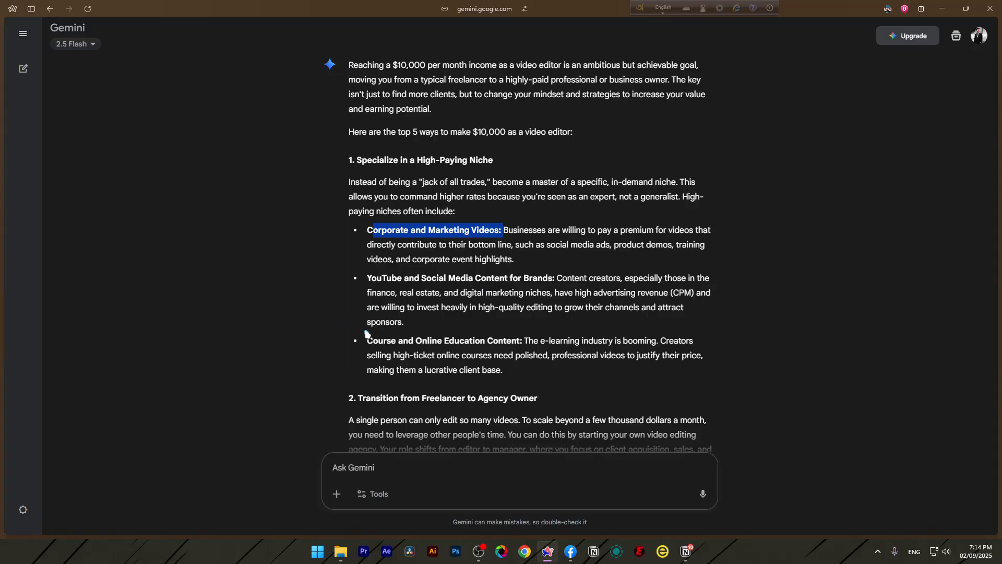
{"action": "left_click_drag", "start_coordinate": [486, 340], "coordinate": [539, 354]}
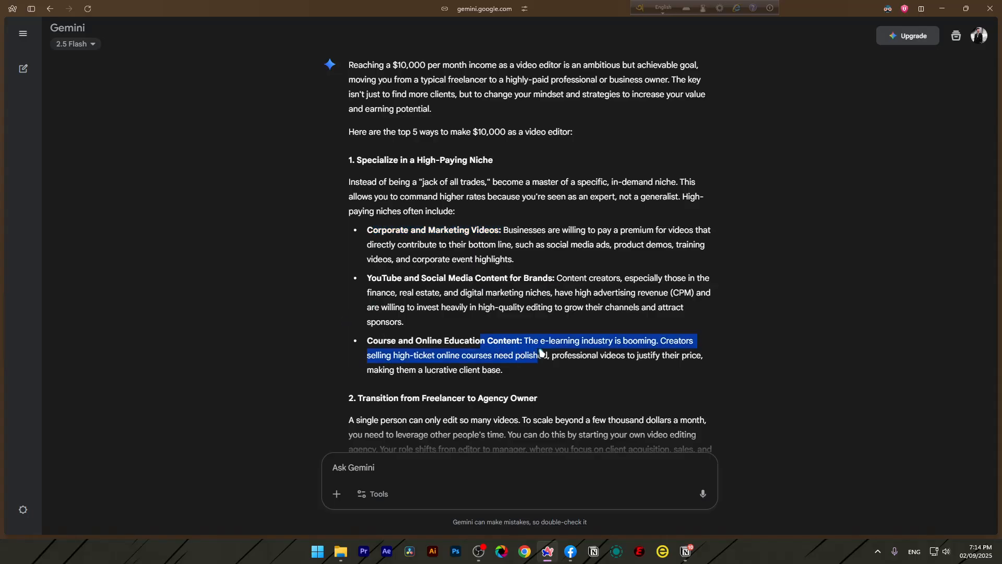
{"action": "left_click", "coordinate": [503, 371]}
Examine the headings of the second through fifth ways in the answer.
{"action": "scroll", "coordinate": [453, 374], "scroll_direction": "down", "scroll_amount": 2}
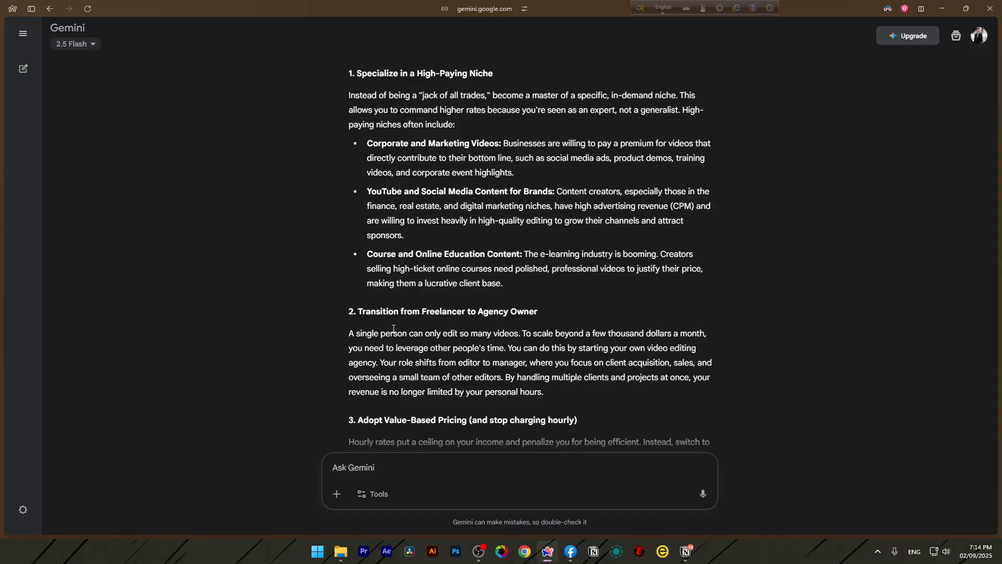
{"action": "left_click_drag", "start_coordinate": [436, 311], "coordinate": [554, 320]}
{"action": "left_click", "coordinate": [557, 315]}
{"action": "scroll", "coordinate": [355, 387], "scroll_direction": "down", "scroll_amount": 2}
{"action": "left_click_drag", "start_coordinate": [358, 330], "coordinate": [587, 328]}
{"action": "scroll", "coordinate": [416, 316], "scroll_direction": "down", "scroll_amount": 2}
{"action": "left_click_drag", "start_coordinate": [364, 356], "coordinate": [501, 338]}
{"action": "left_click", "coordinate": [502, 338]}
{"action": "scroll", "coordinate": [492, 336], "scroll_direction": "down", "scroll_amount": 4}
{"action": "left_click_drag", "start_coordinate": [369, 303], "coordinate": [526, 301]}
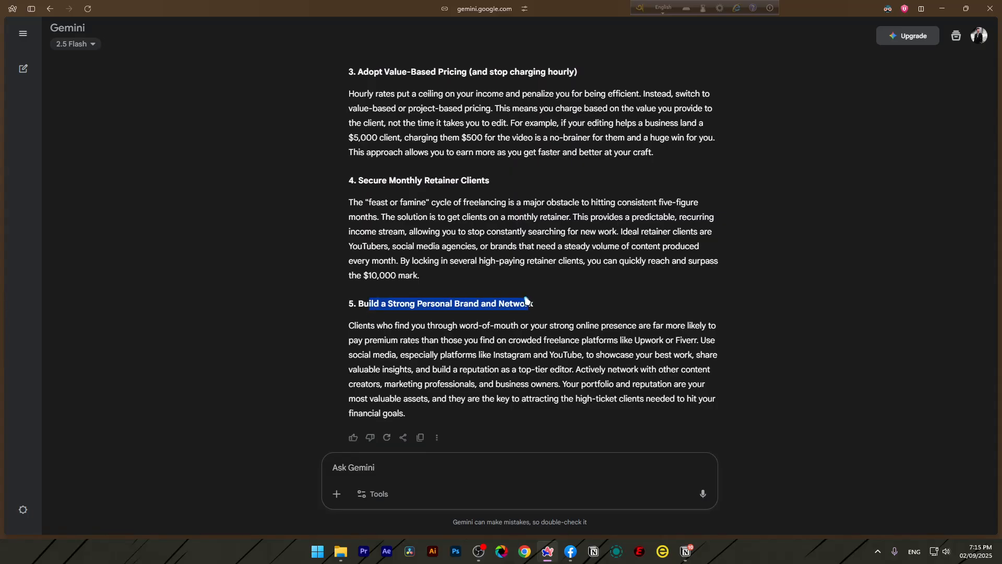
{"action": "scroll", "coordinate": [512, 334], "scroll_direction": "down", "scroll_amount": 1}
{"action": "left_click", "coordinate": [519, 448]}
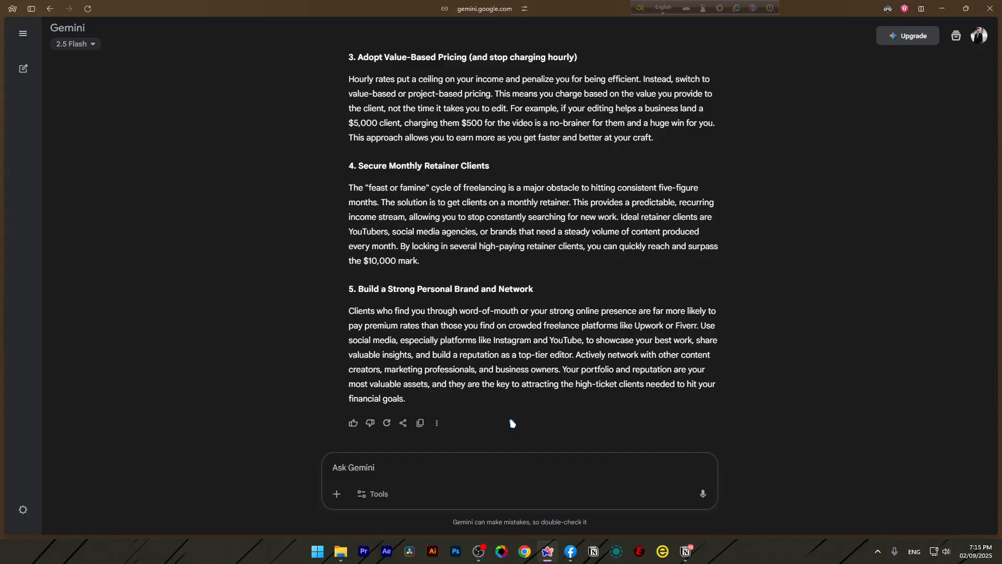
Review the conversation from the earlier pitch prompts through the end of the five-ways answer.
{"action": "scroll", "coordinate": [564, 380], "scroll_direction": "up", "scroll_amount": 15}
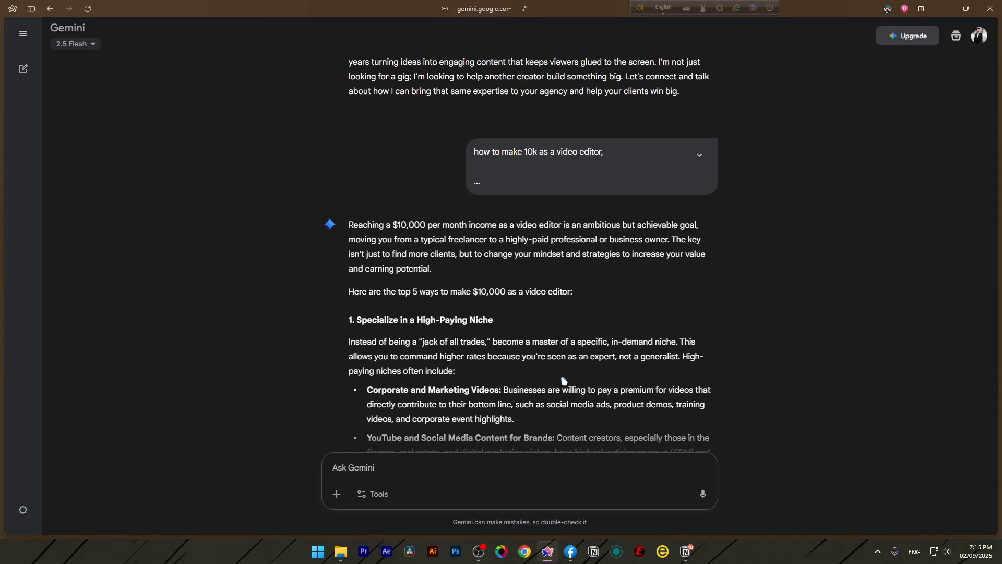
{"action": "left_click_drag", "start_coordinate": [373, 356], "coordinate": [673, 487]}
{"action": "left_click", "coordinate": [554, 383]}
{"action": "left_click_drag", "start_coordinate": [411, 403], "coordinate": [295, 1]}
{"action": "left_click", "coordinate": [360, 473]}
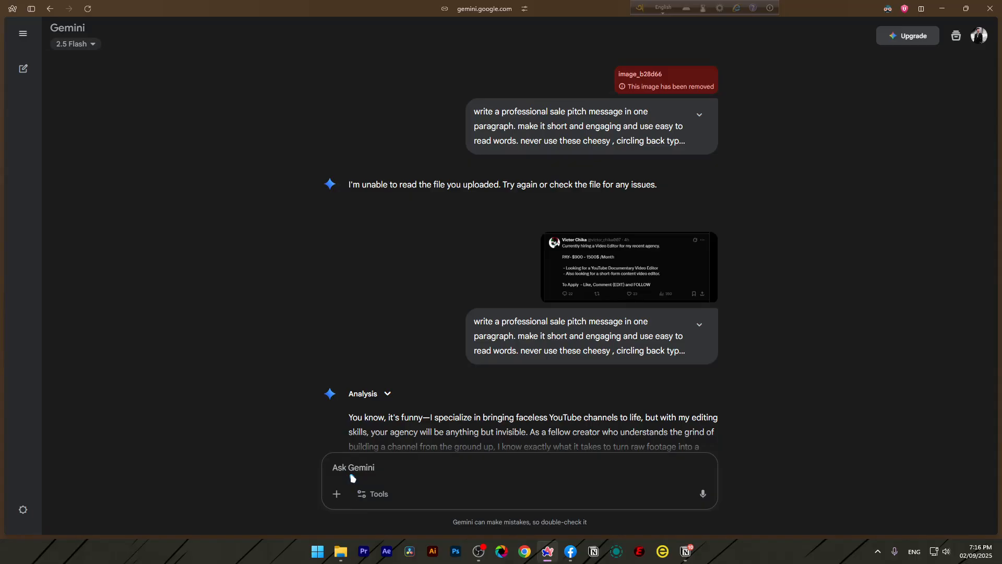
{"action": "scroll", "coordinate": [366, 386], "scroll_direction": "down", "scroll_amount": 12}
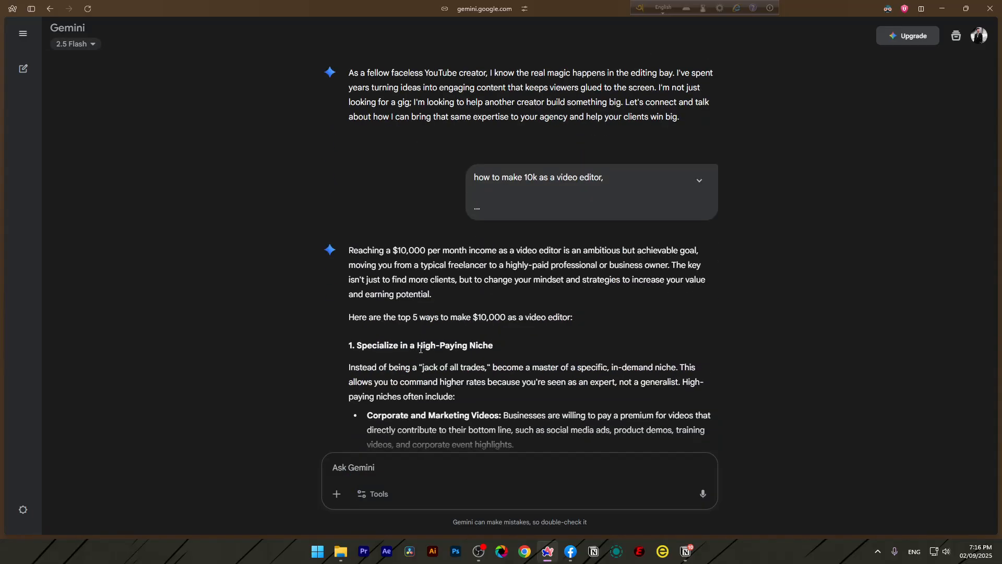
{"action": "scroll", "coordinate": [421, 348], "scroll_direction": "down", "scroll_amount": 2}
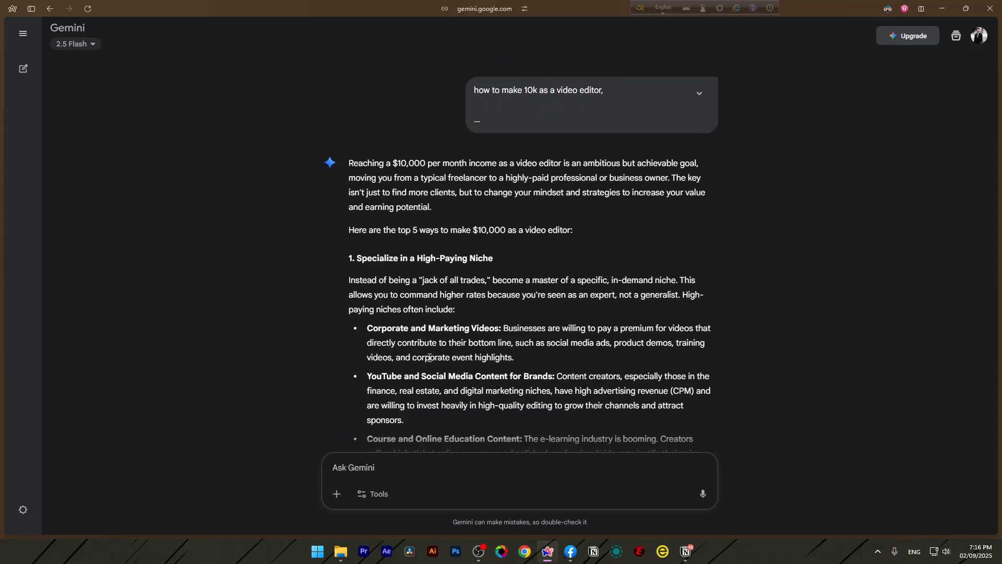
{"action": "scroll", "coordinate": [507, 407], "scroll_direction": "down", "scroll_amount": 4}
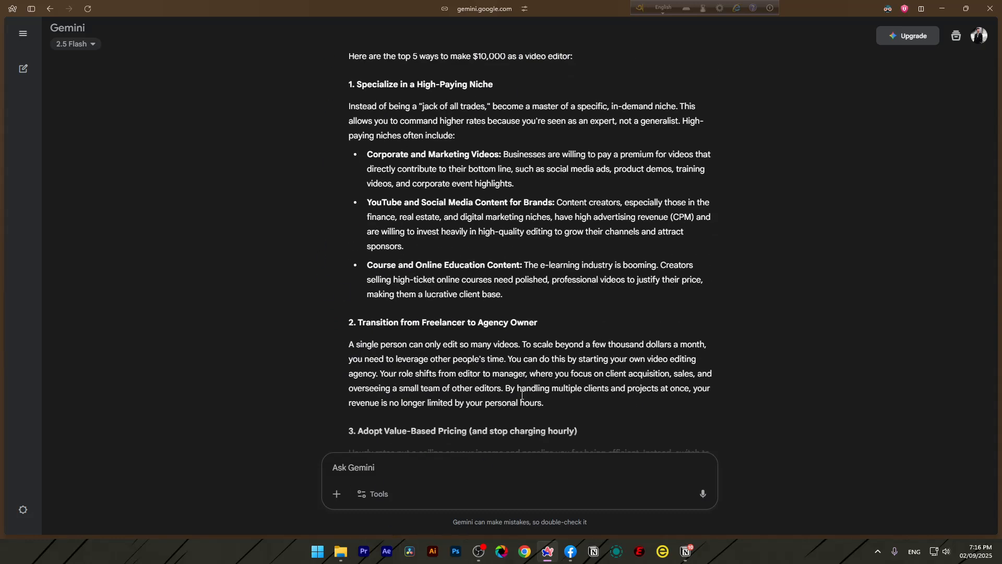
{"action": "scroll", "coordinate": [522, 395], "scroll_direction": "down", "scroll_amount": 8}
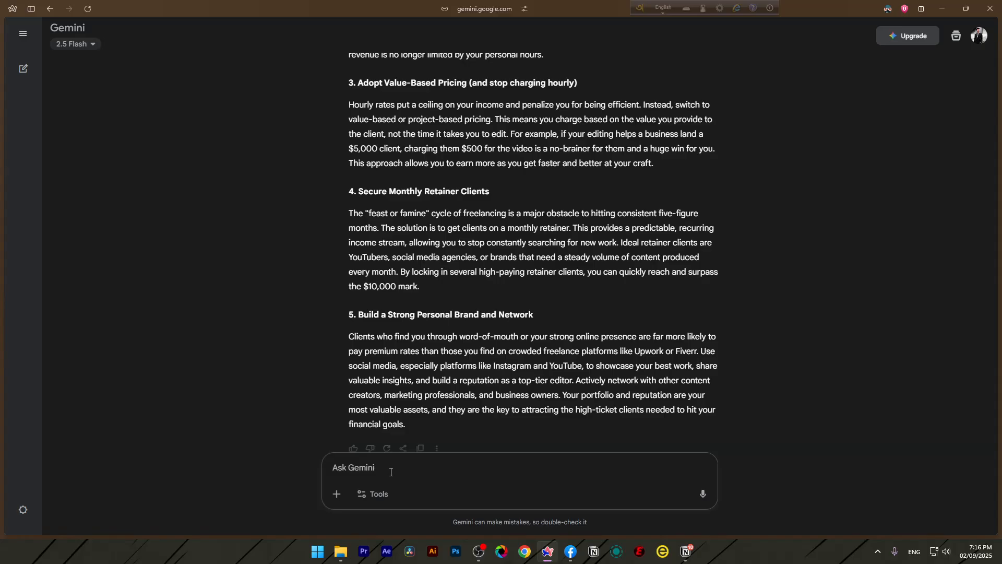
View Gemini's available prompt tools, close the list without choosing one, and start a new chat.
{"action": "left_click", "coordinate": [371, 493]}
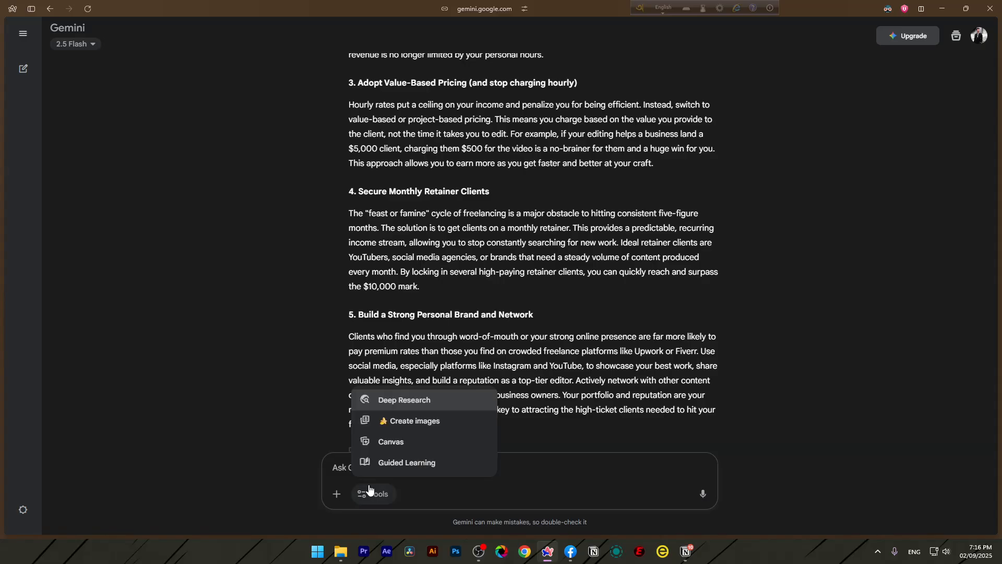
{"action": "left_click", "coordinate": [555, 454]}
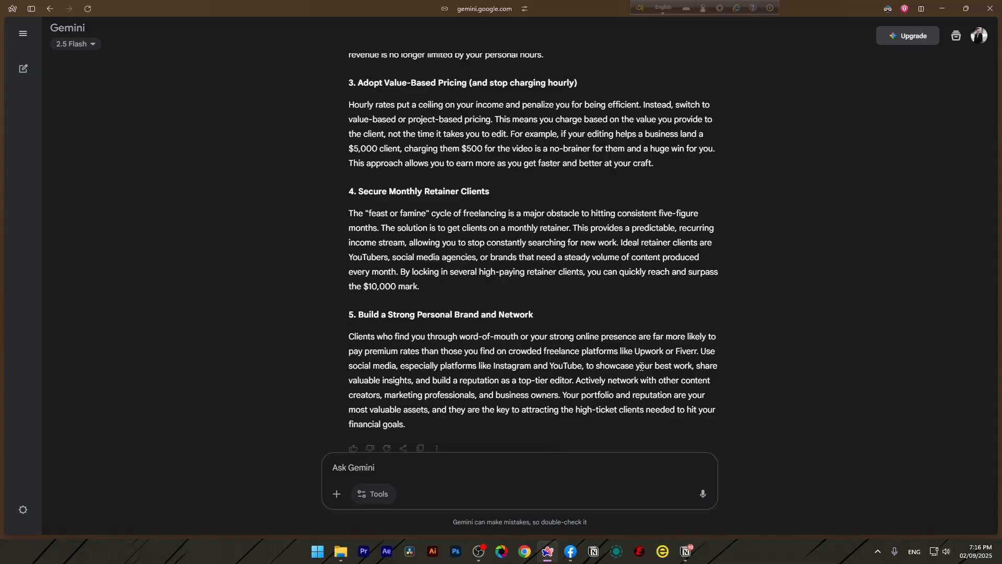
{"action": "key", "text": "ctrl+shift+o"}
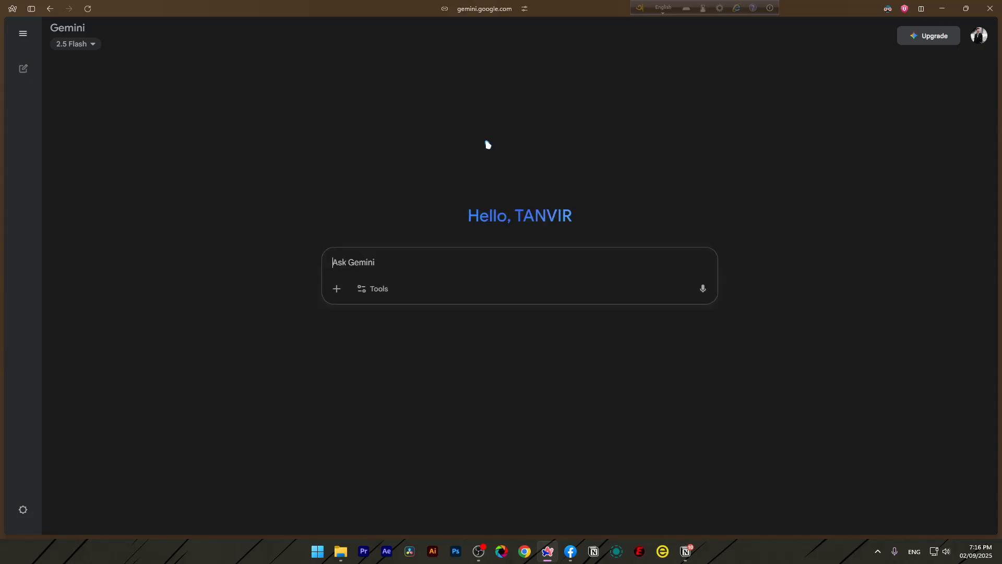